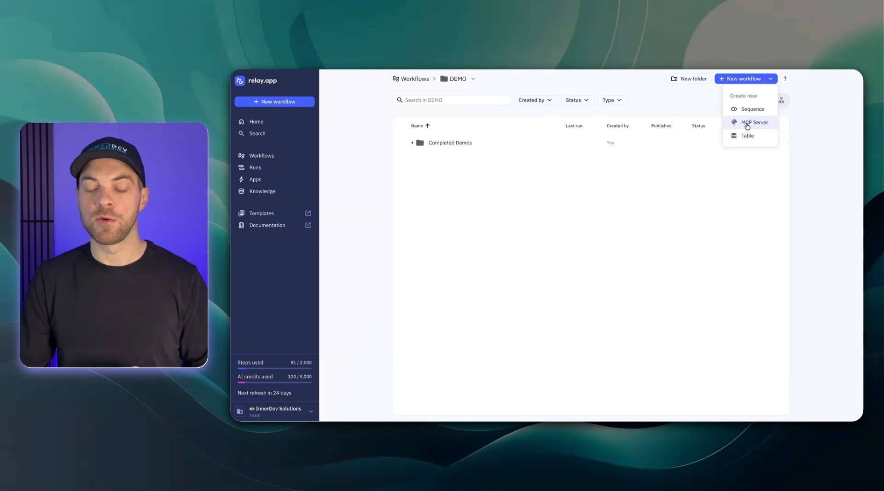
Step: Create an MCP server for the Claude client in the DEMO folder, named "Create Gmail Draft from Claude"
{"action": "left_click", "coordinate": [747, 123]}
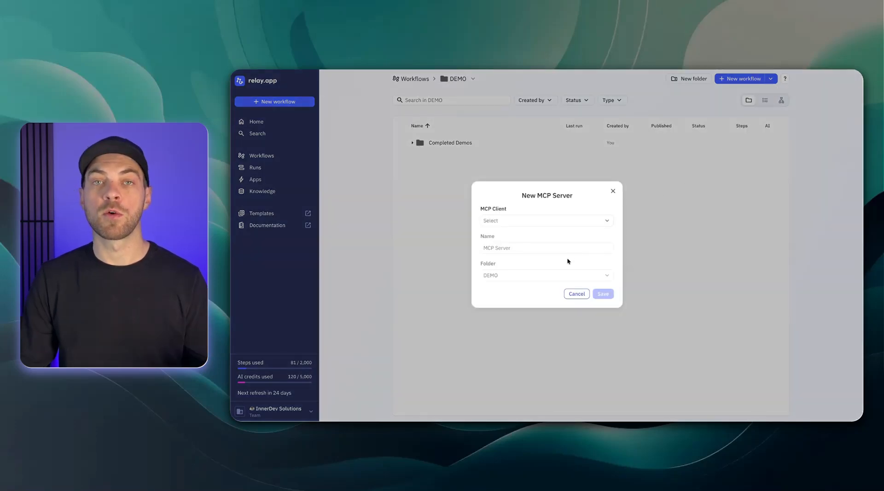
{"action": "left_click", "coordinate": [525, 221]}
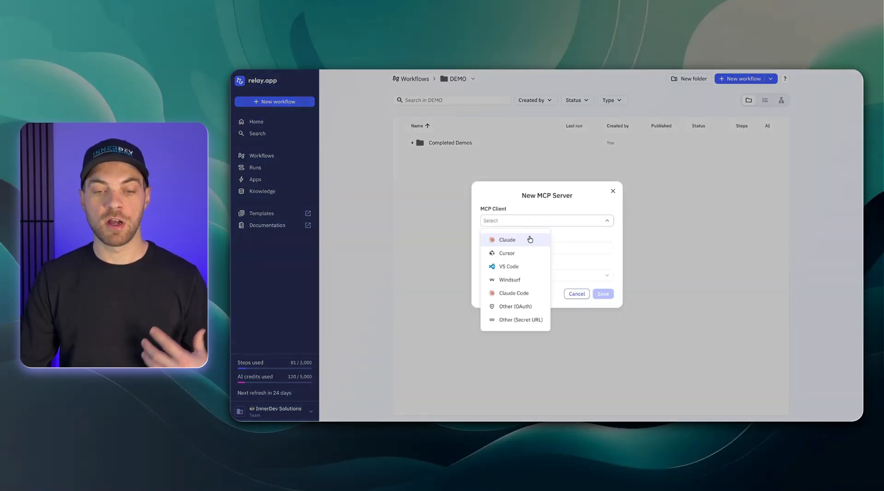
{"action": "left_click", "coordinate": [509, 243]}
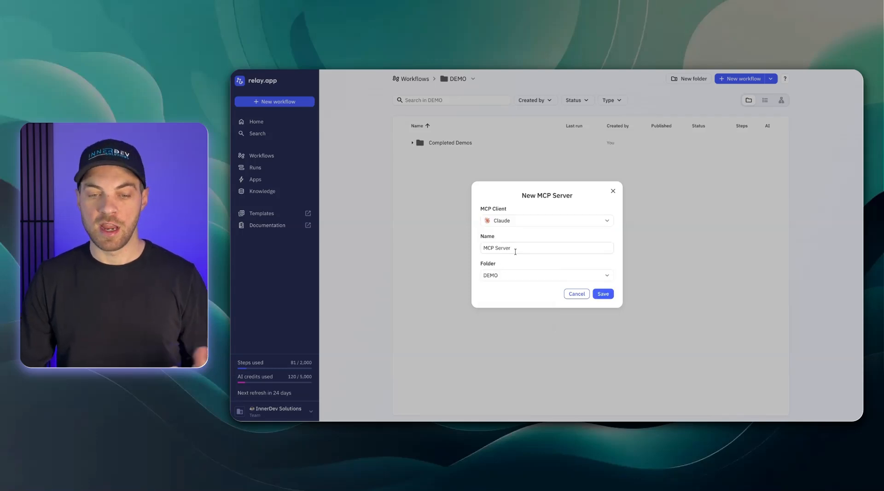
{"action": "triple_click", "coordinate": [515, 252]}
{"action": "key", "text": "BackSpace"}
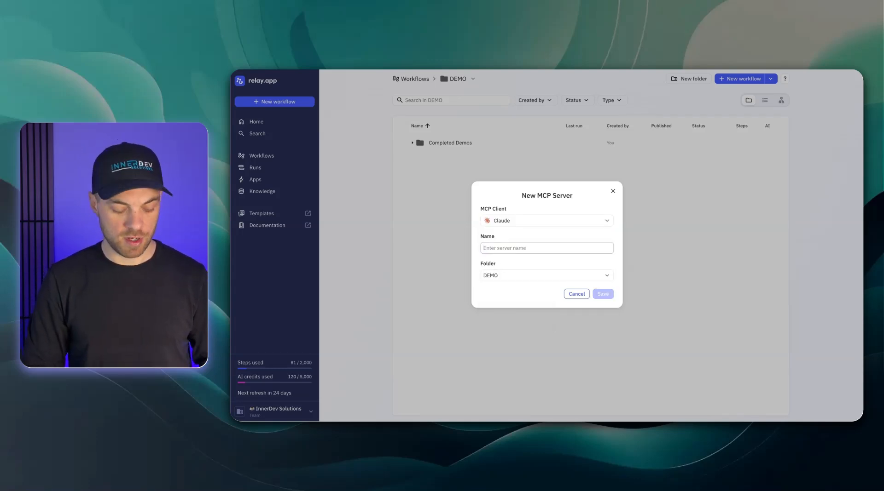
{"action": "type", "text": "Create"}
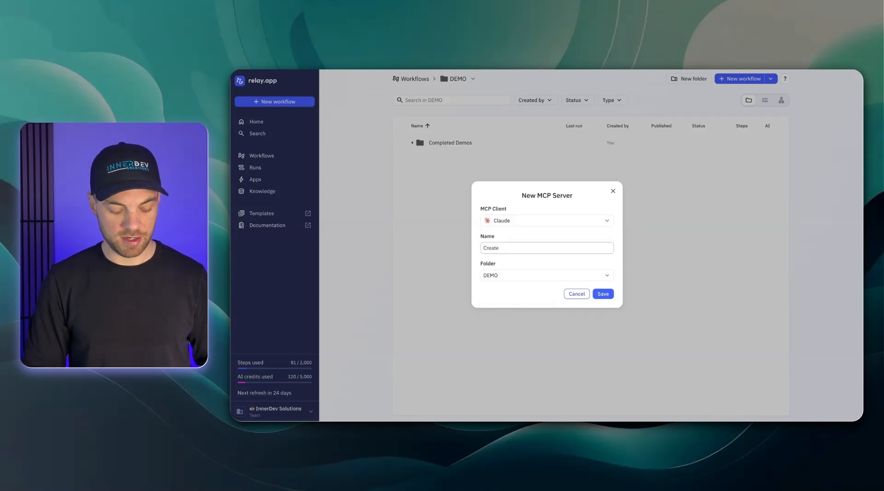
{"action": "type", "text": " Gmail Draft from Claude"}
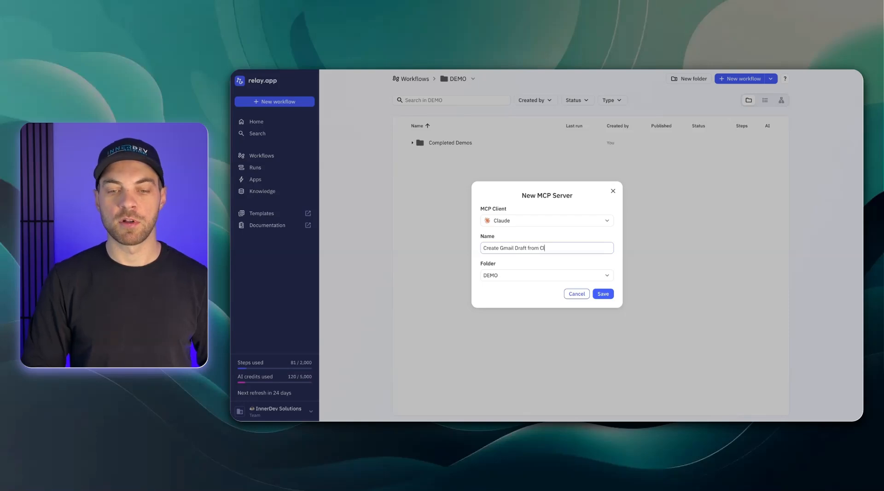
{"action": "left_click", "coordinate": [598, 293]}
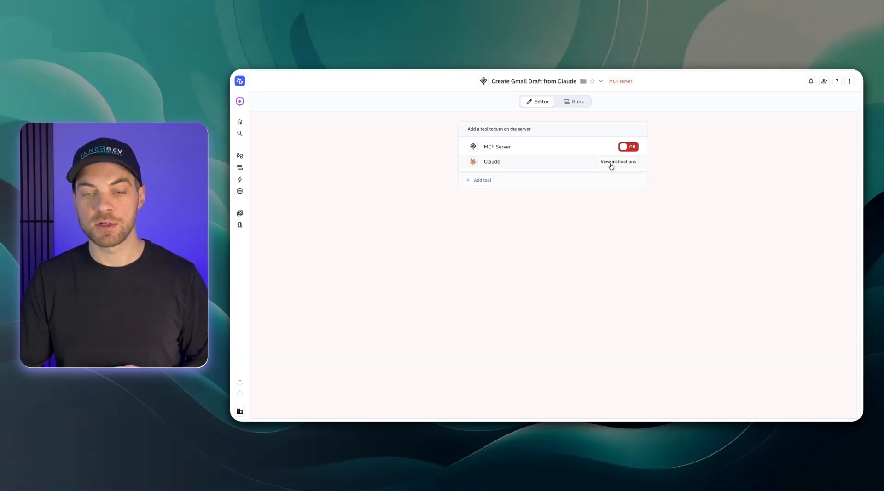
Step: Review the instructions for connecting Claude to the MCP server
{"action": "left_click", "coordinate": [611, 164]}
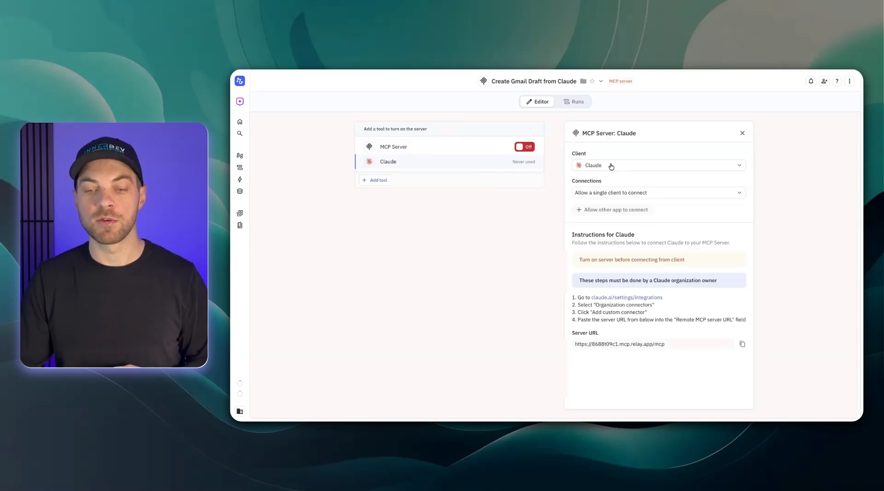
{"action": "left_click", "coordinate": [596, 299]}
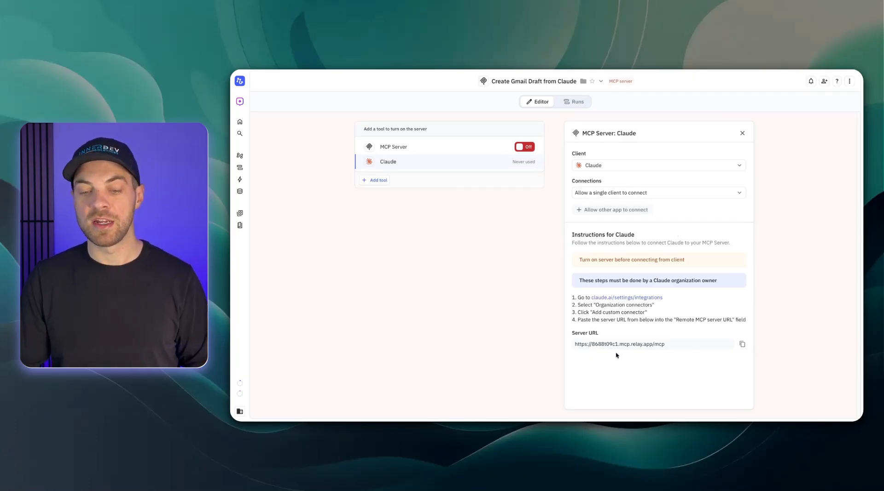
Step: Add a custom tool to the MCP server and name it "Create Draft in Gmail"
{"action": "left_click", "coordinate": [376, 183]}
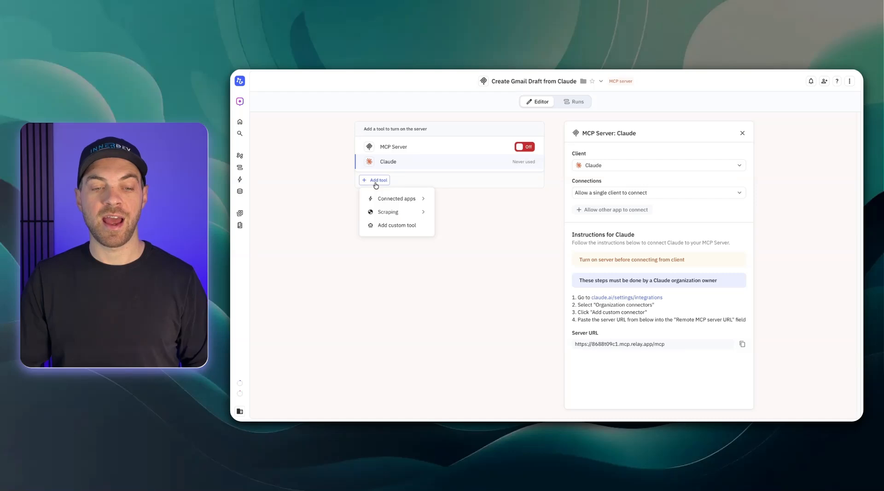
{"action": "mouse_move", "coordinate": [393, 200]}
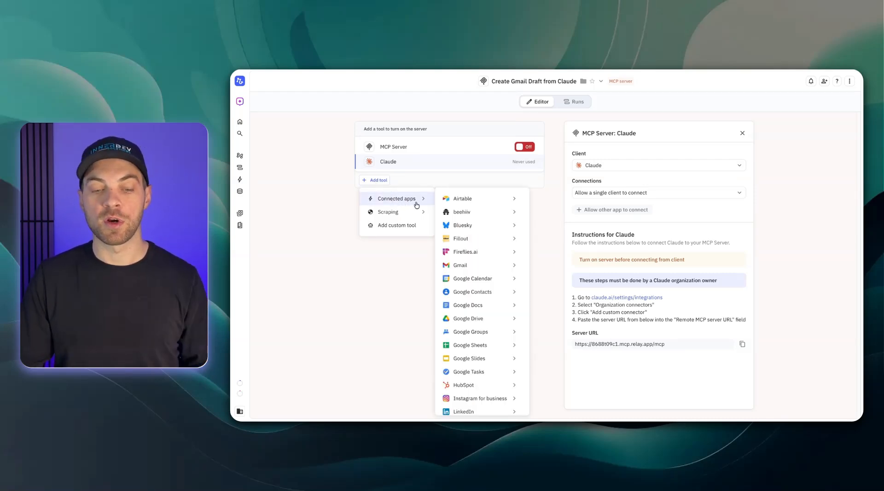
{"action": "mouse_move", "coordinate": [454, 265]}
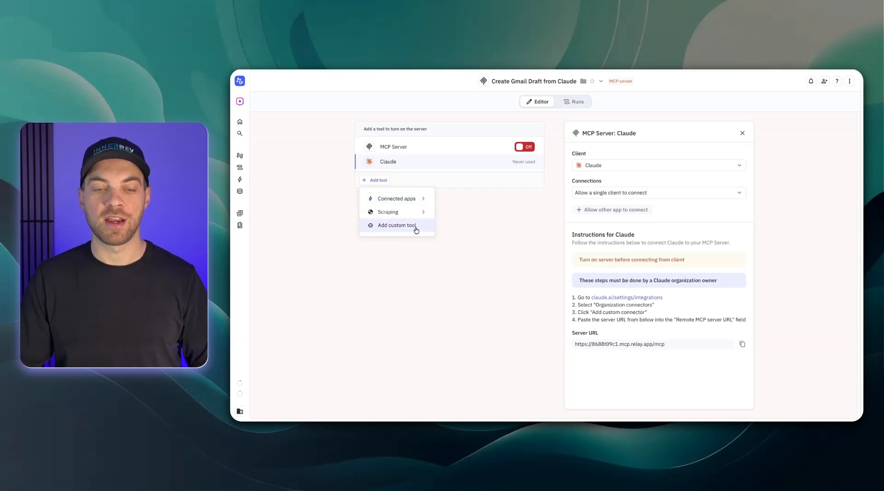
{"action": "left_click", "coordinate": [397, 228]}
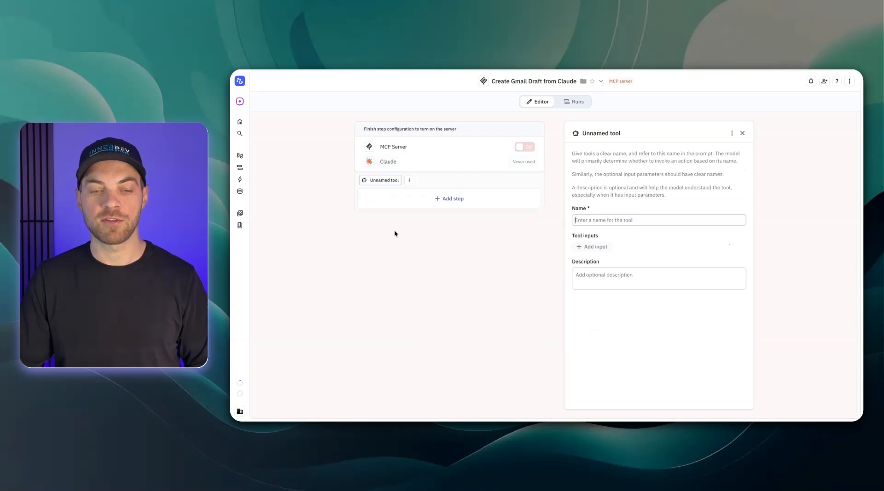
{"action": "left_click", "coordinate": [618, 220]}
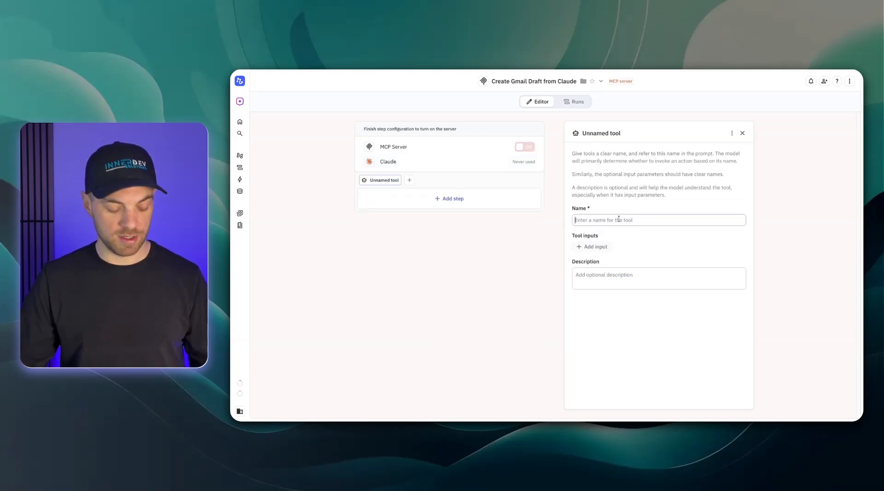
{"action": "type", "text": "Cret"}
{"action": "key", "text": "BackSpace"}
{"action": "type", "text": "ate"}
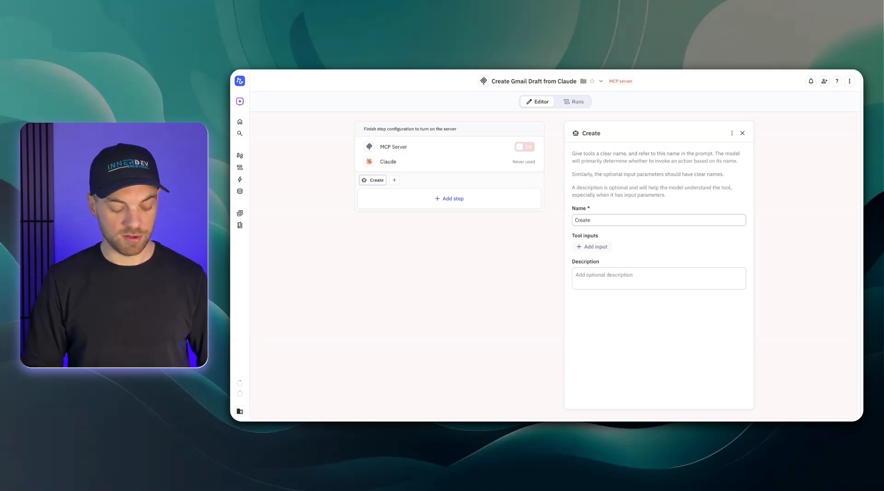
{"action": "type", "text": " Draft in Gmail"}
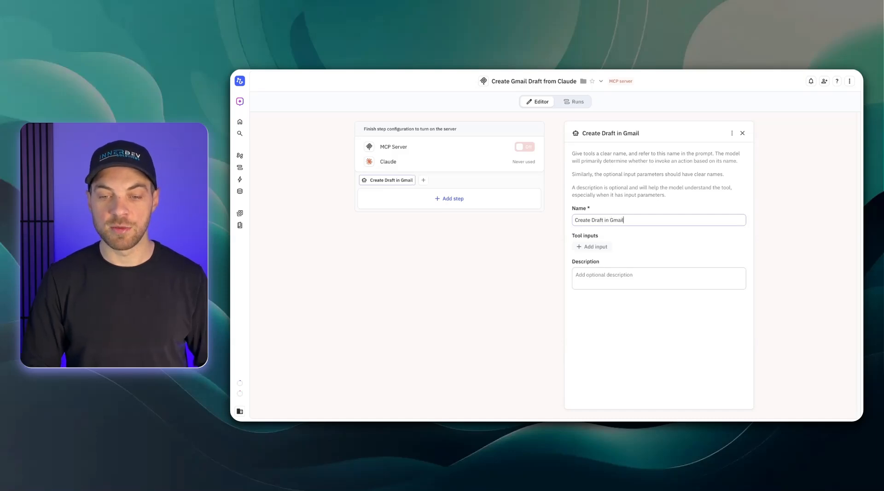
{"action": "left_click", "coordinate": [624, 274]}
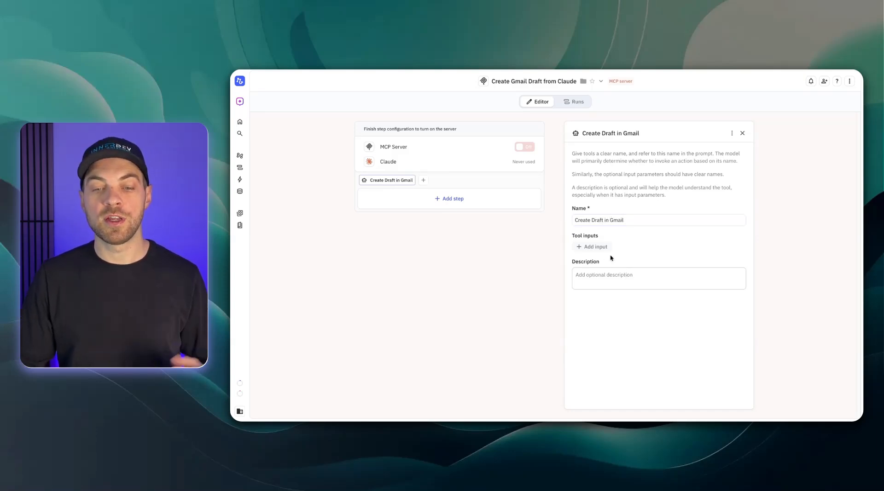
Step: Add a single text input named "Email Subject" to the Create Draft in Gmail tool
{"action": "left_click", "coordinate": [599, 248]}
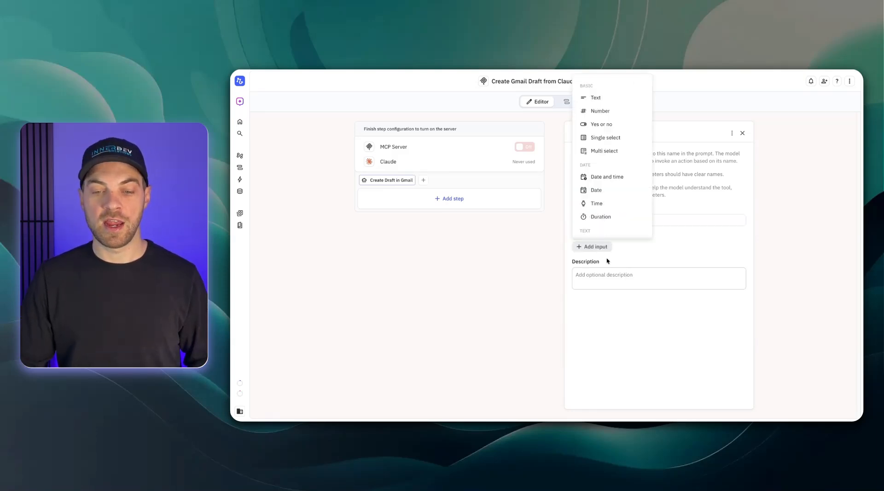
{"action": "left_click", "coordinate": [596, 98]}
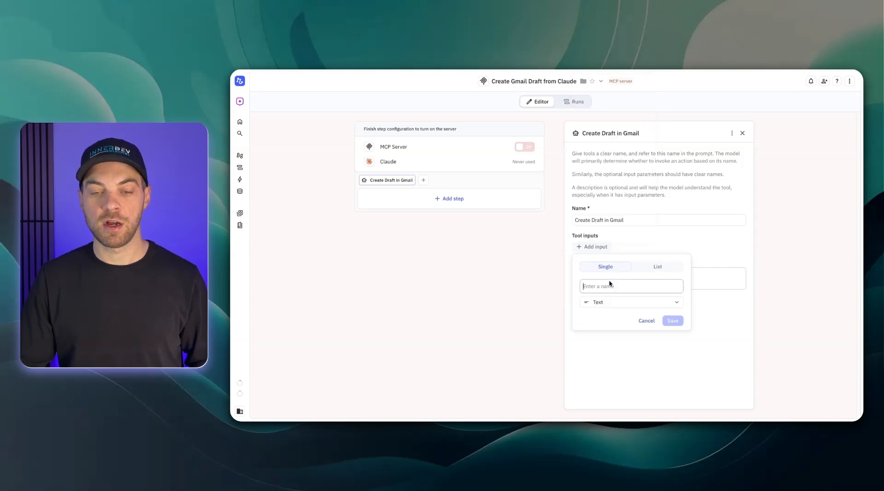
{"action": "type", "text": "Email"}
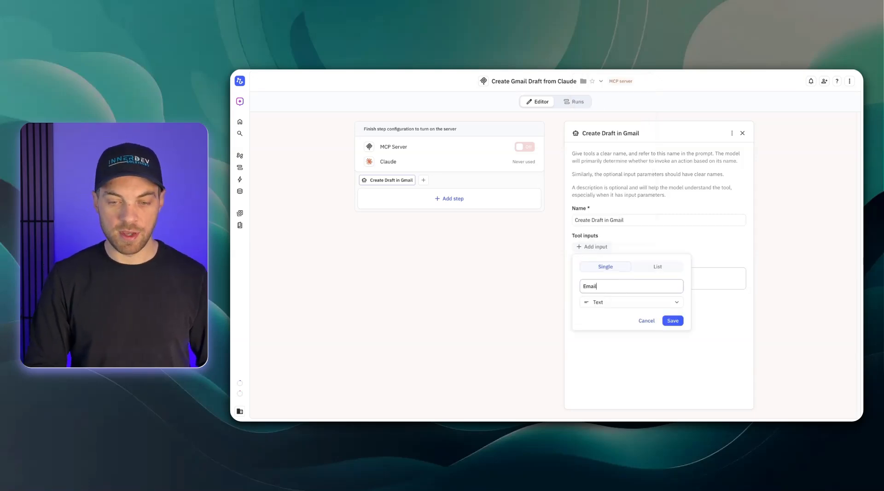
{"action": "type", "text": " Subject"}
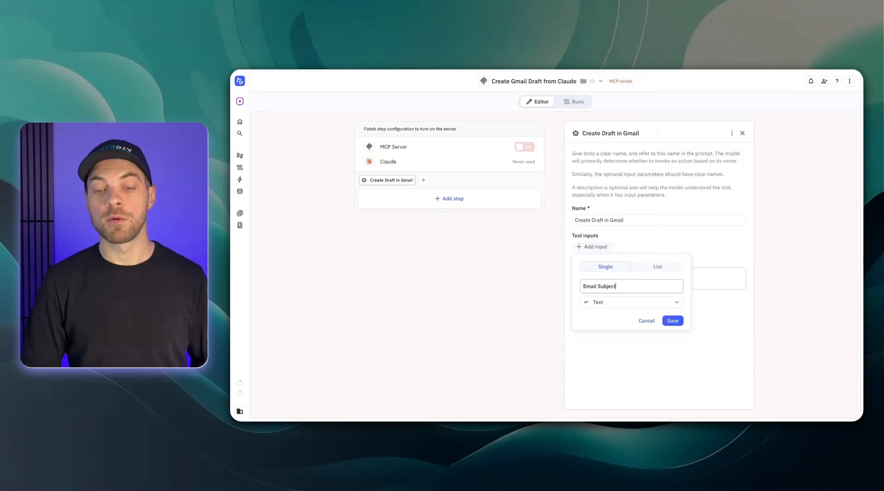
{"action": "left_click", "coordinate": [672, 321]}
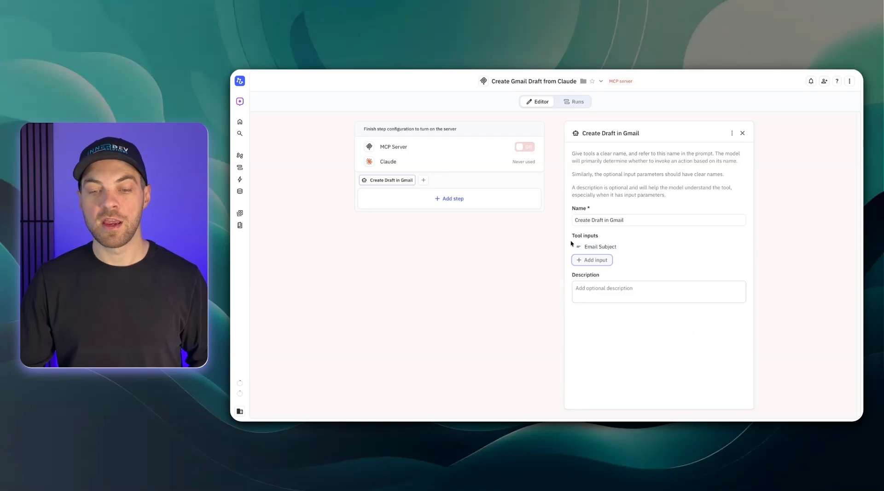
Step: Add a second single text input named "Email Body" to the tool
{"action": "left_click", "coordinate": [593, 260]}
{"action": "left_click", "coordinate": [601, 101]}
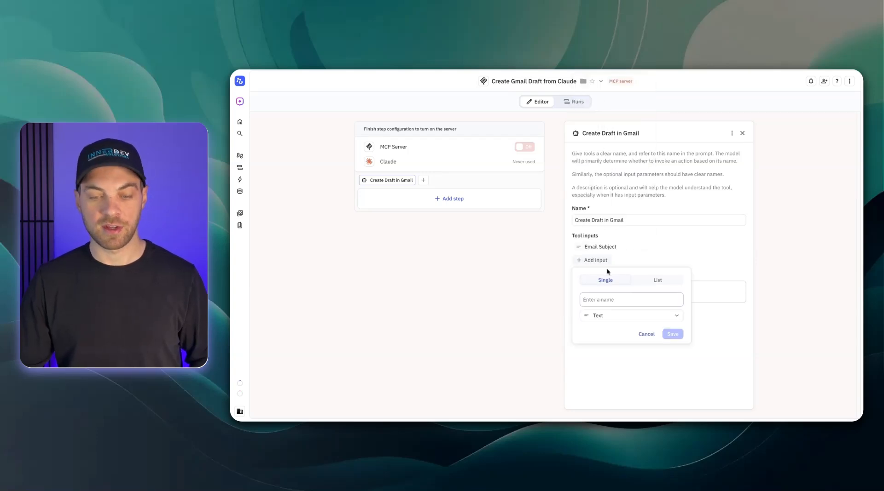
{"action": "type", "text": "Email Body"}
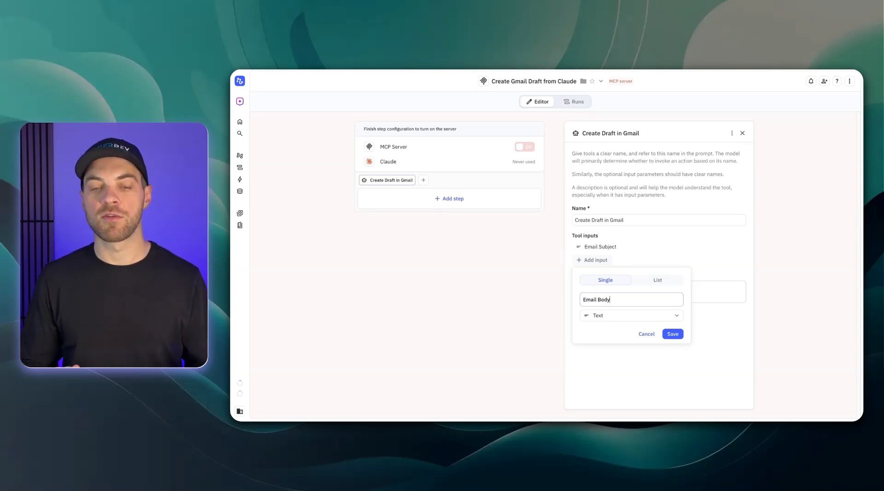
{"action": "left_click", "coordinate": [673, 335]}
{"action": "left_click", "coordinate": [598, 274]}
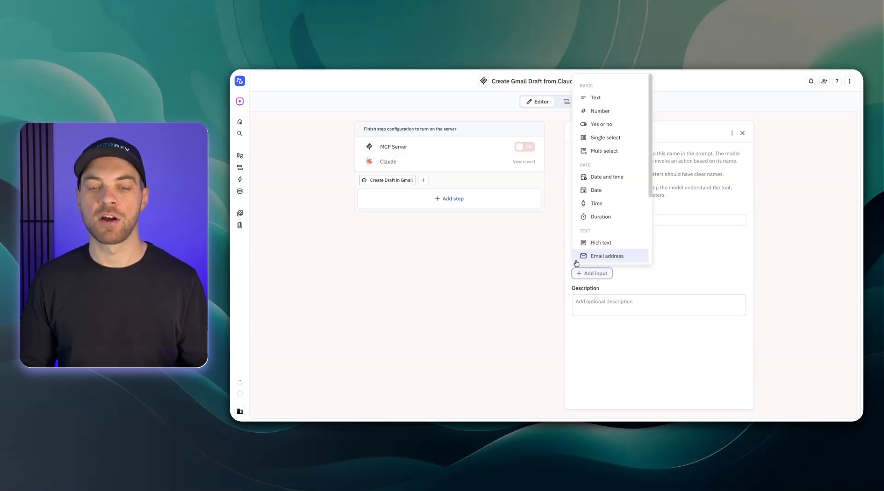
{"action": "left_click", "coordinate": [507, 261]}
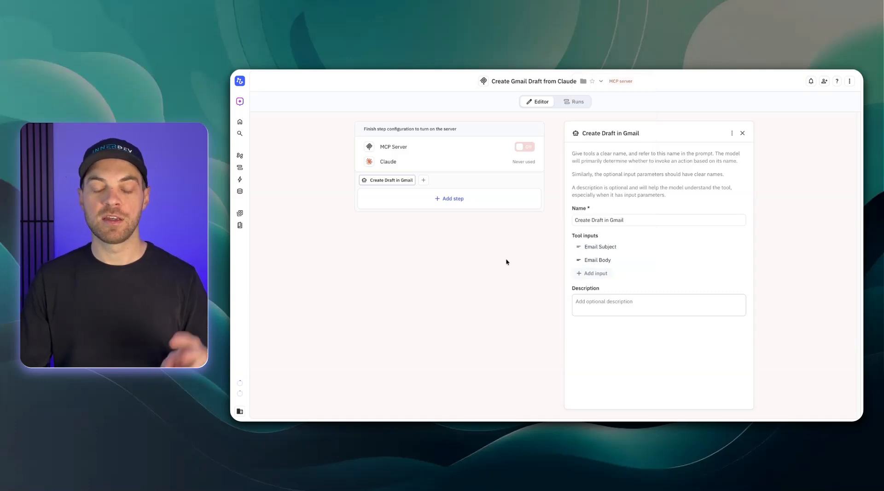
{"action": "left_click", "coordinate": [600, 311]}
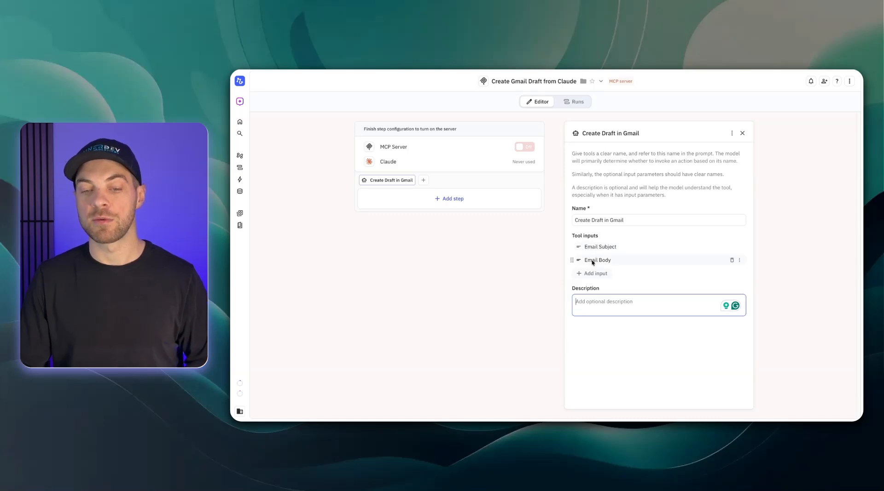
{"action": "left_click", "coordinate": [461, 259]}
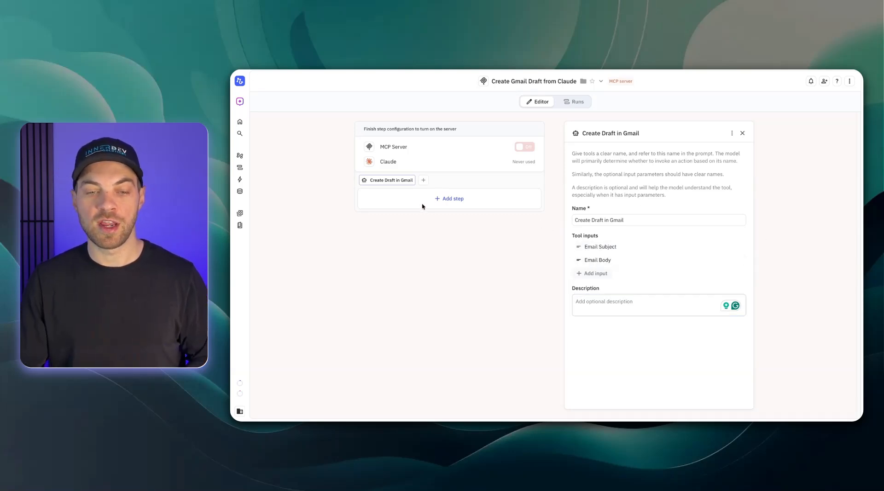
Step: Add a Gmail "Create draft" step to the tool and choose the account owner's address as the Send as sender
{"action": "left_click", "coordinate": [453, 199]}
{"action": "type", "text": "gmail"}
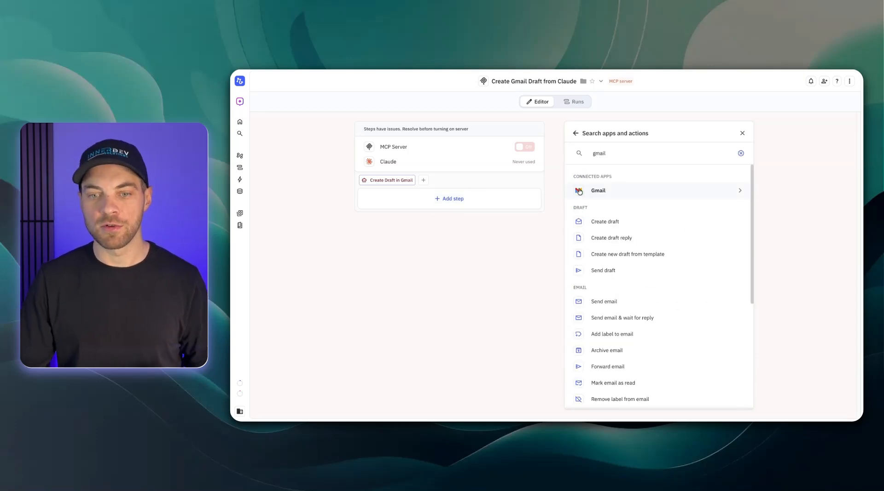
{"action": "left_click", "coordinate": [597, 225]}
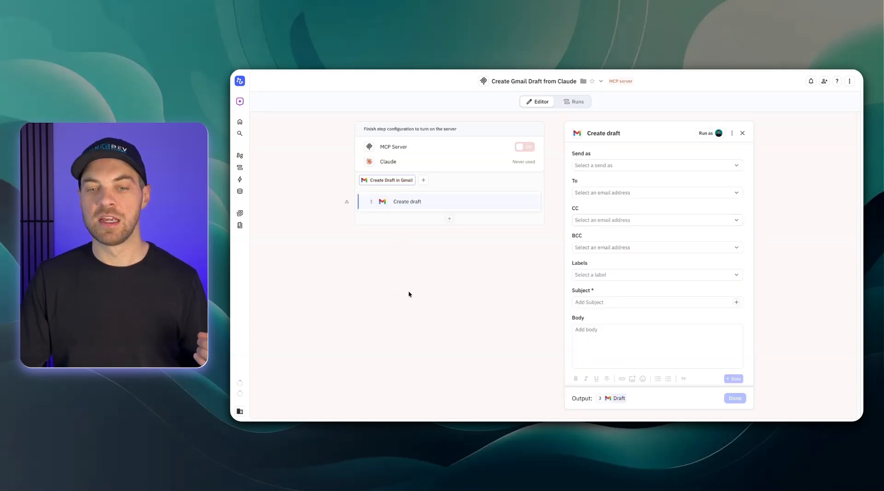
{"action": "left_click", "coordinate": [584, 169]}
{"action": "left_click", "coordinate": [594, 197]}
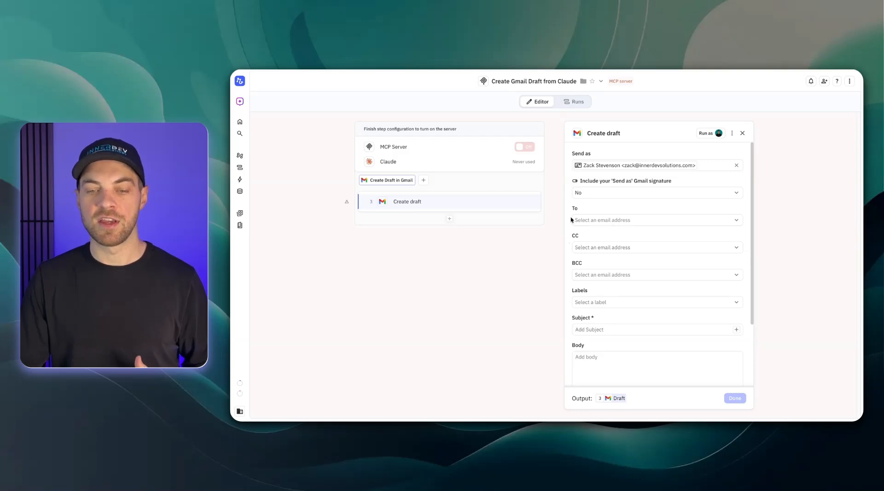
Step: Fill the draft's Subject with the Email Subject value from the action parameters
{"action": "scroll", "coordinate": [622, 271], "scroll_direction": "down", "scroll_amount": 3}
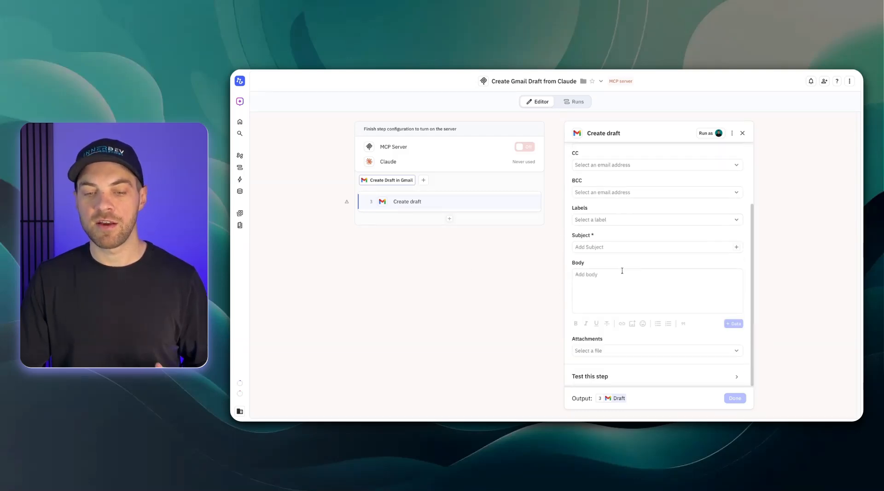
{"action": "left_click", "coordinate": [597, 247]}
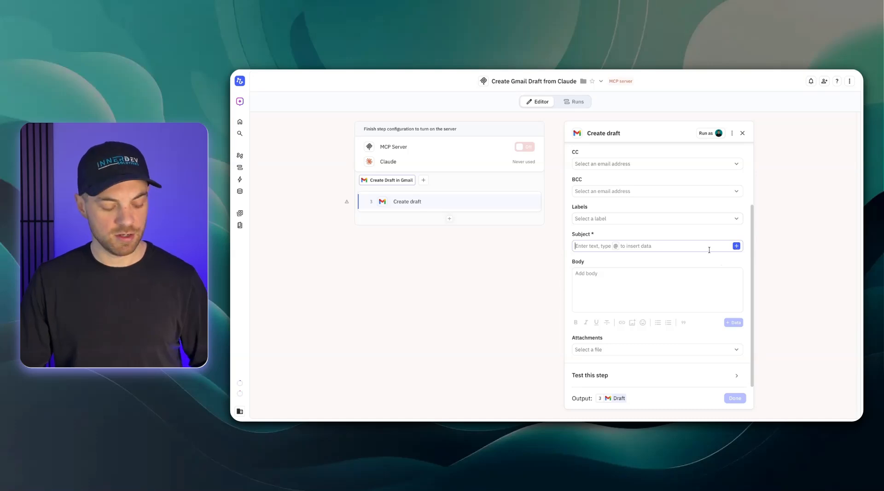
{"action": "type", "text": "@"}
{"action": "mouse_move", "coordinate": [611, 276]}
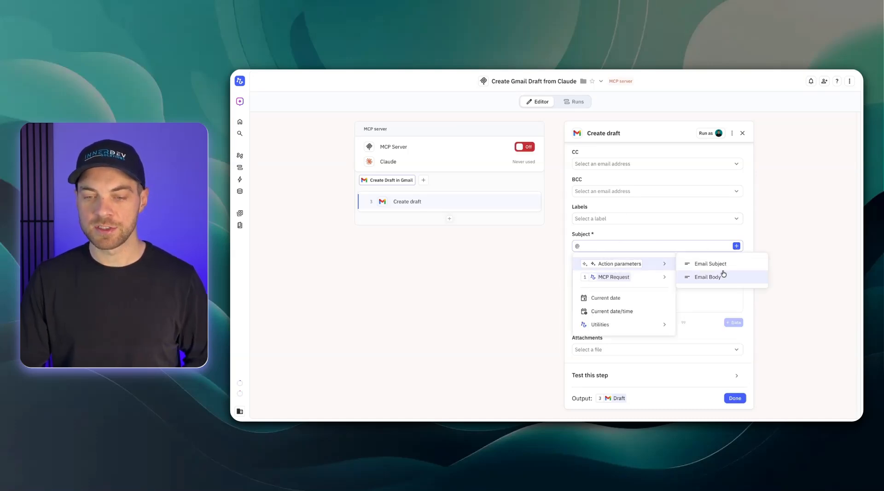
{"action": "left_click", "coordinate": [721, 270]}
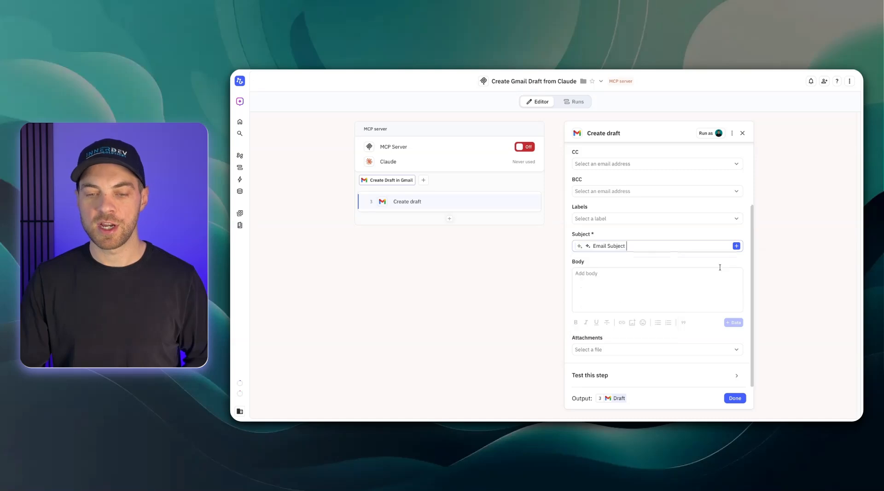
Step: Fill the draft's Body with the Email Body value from the action parameters
{"action": "left_click", "coordinate": [612, 274]}
{"action": "type", "text": "@"}
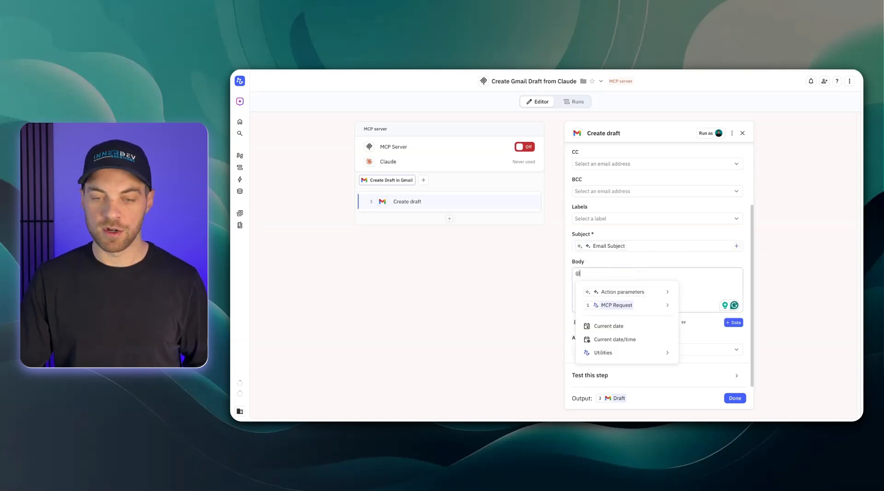
{"action": "mouse_move", "coordinate": [653, 295]}
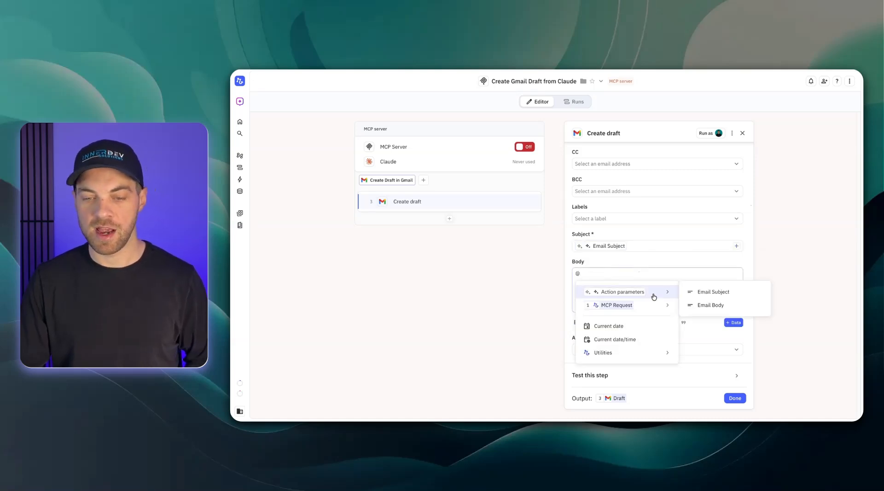
{"action": "left_click", "coordinate": [710, 306]}
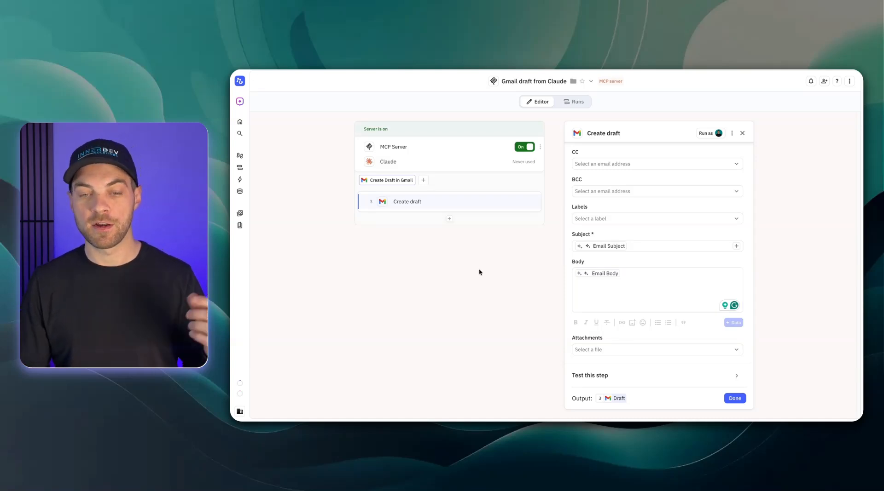
Step: Open the Claude connection instructions of the MCP server and copy its server URL
{"action": "mouse_move", "coordinate": [407, 171]}
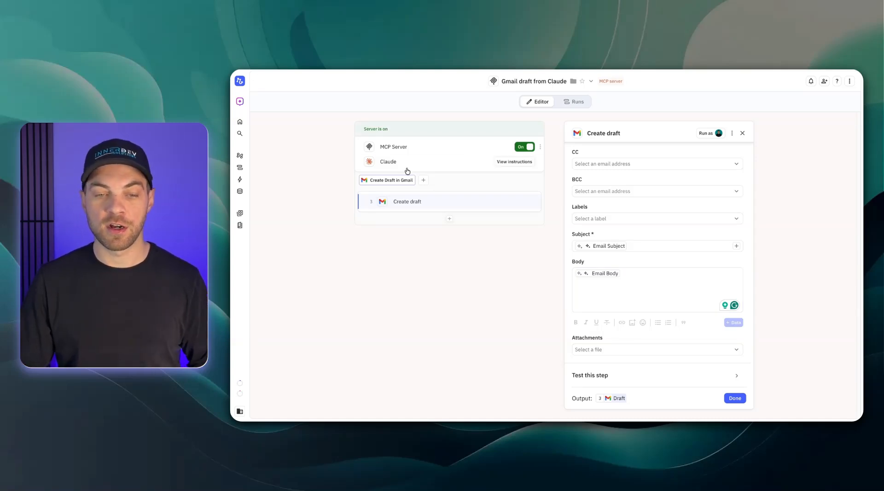
{"action": "left_click", "coordinate": [508, 164]}
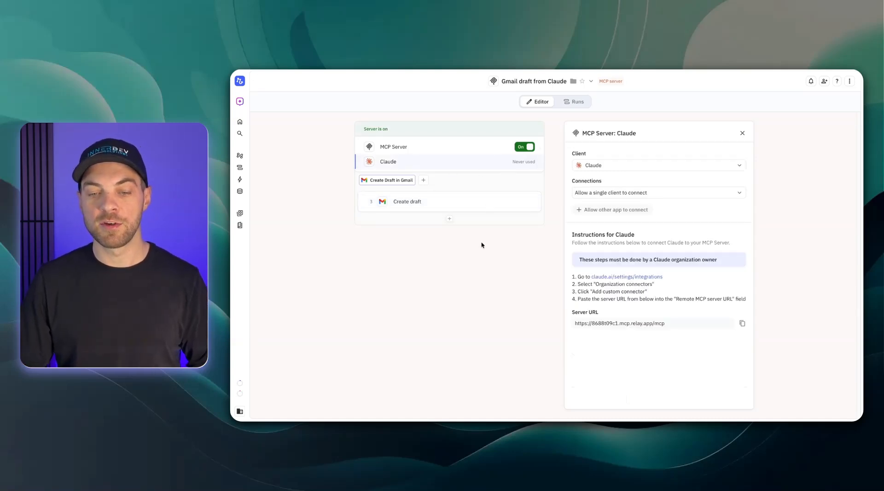
{"action": "left_click", "coordinate": [742, 325]}
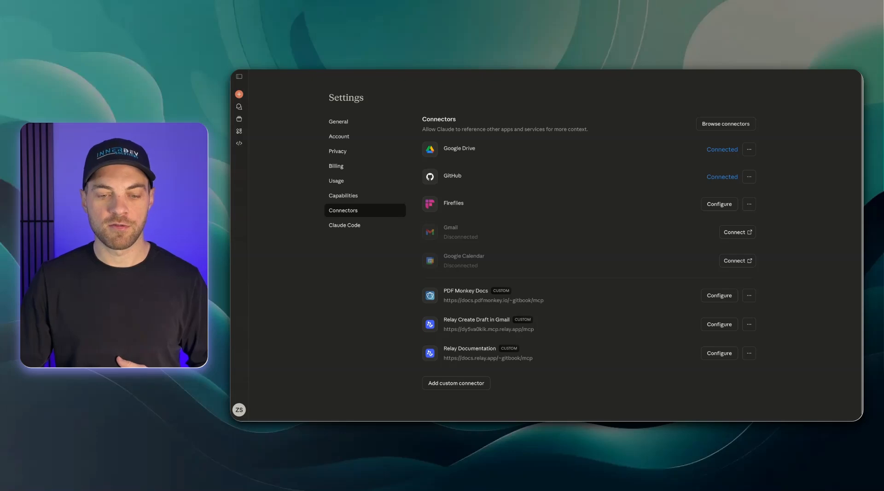
Step: In Claude's connector settings, add a custom connector named "Create Draft Email in Gmail" with the copied server URL and connect it
{"action": "left_click", "coordinate": [445, 386]}
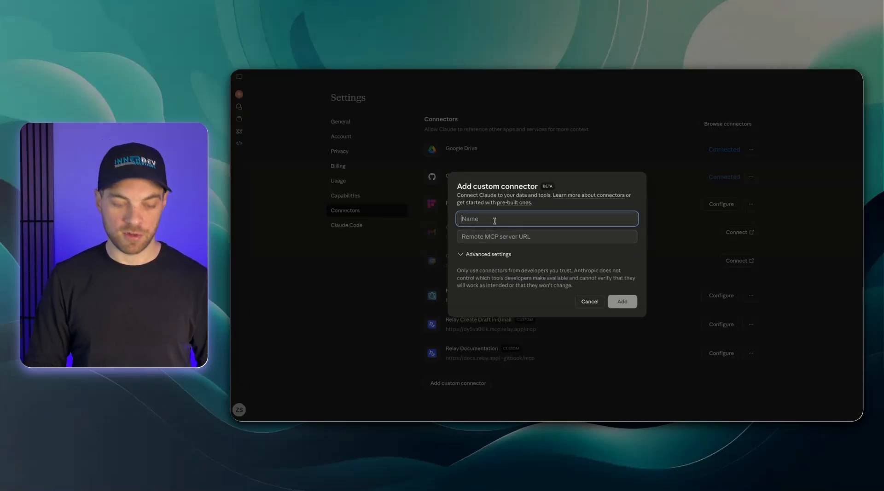
{"action": "type", "text": "Create Draft"}
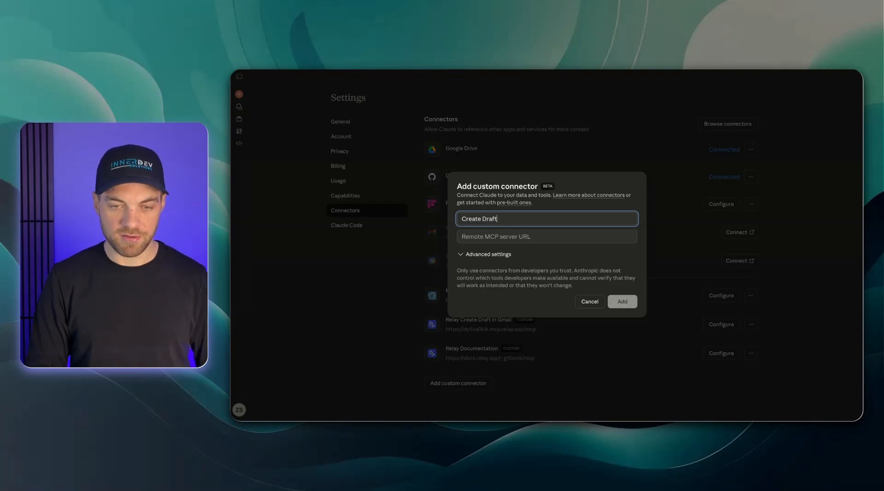
{"action": "type", "text": " Email in Gmail"}
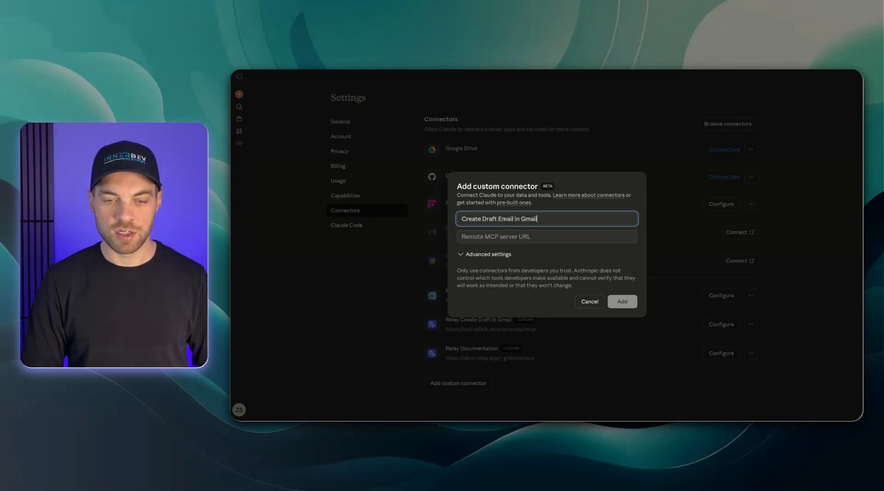
{"action": "key", "text": "Tab"}
{"action": "key", "text": "super+v"}
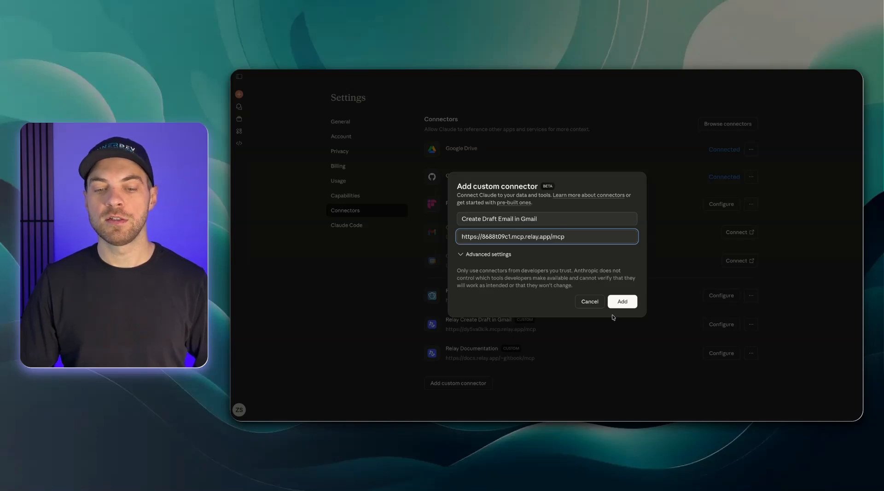
{"action": "left_click", "coordinate": [621, 303]}
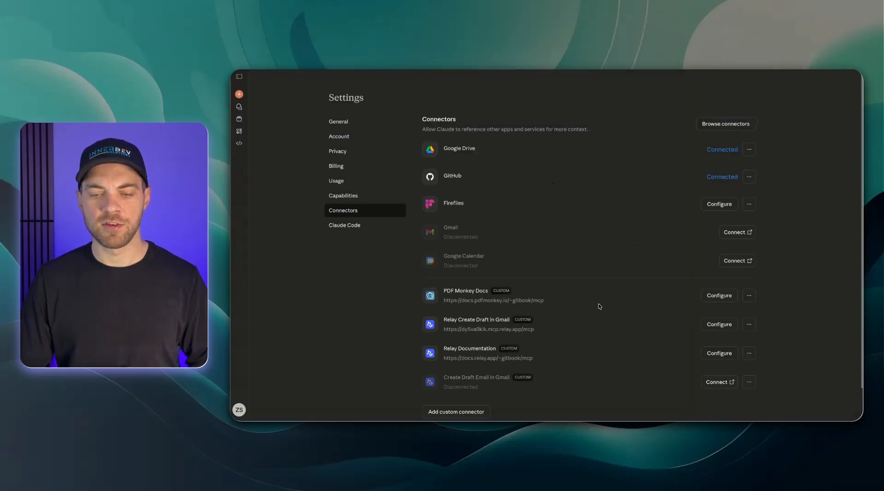
{"action": "scroll", "coordinate": [599, 306], "scroll_direction": "down", "scroll_amount": 1}
{"action": "scroll", "coordinate": [618, 303], "scroll_direction": "down", "scroll_amount": 1}
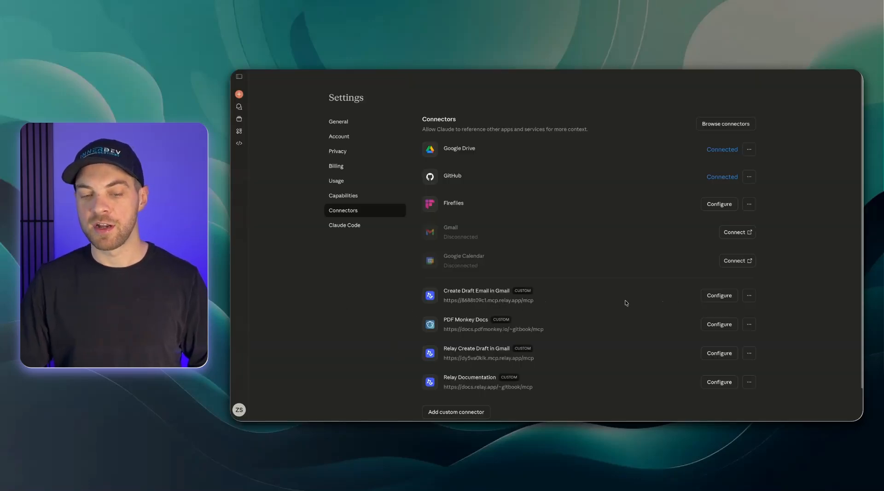
Step: Open the Create Draft Email in Gmail connector's configuration and examine its write/delete tools and their permissions
{"action": "left_click", "coordinate": [716, 299]}
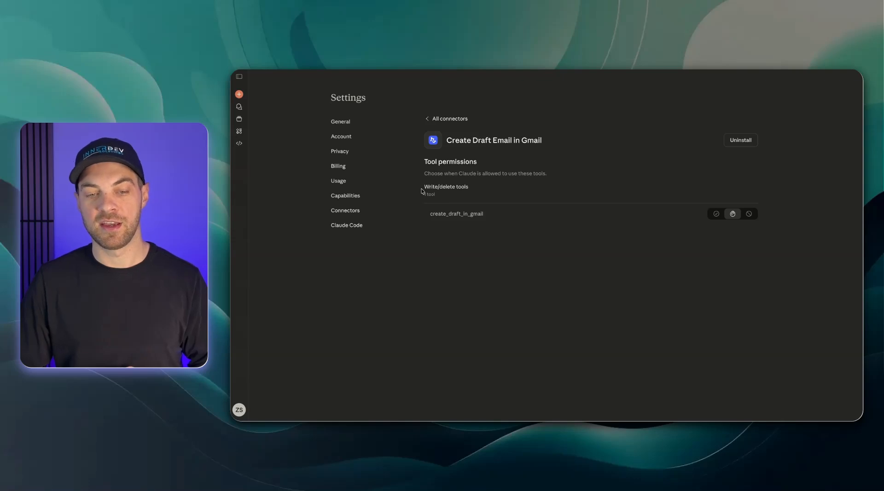
{"action": "left_click_drag", "start_coordinate": [441, 188], "coordinate": [473, 191]}
{"action": "left_click", "coordinate": [548, 182]}
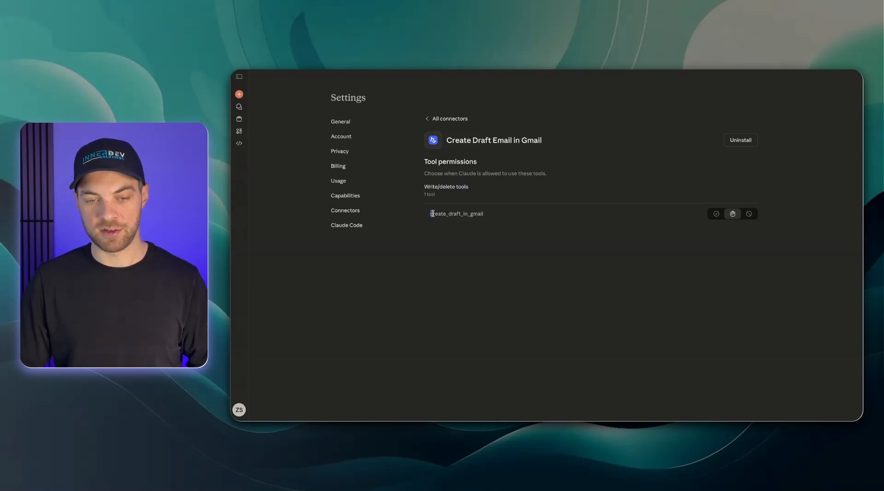
{"action": "left_click_drag", "start_coordinate": [432, 214], "coordinate": [483, 215]}
{"action": "left_click", "coordinate": [495, 216]}
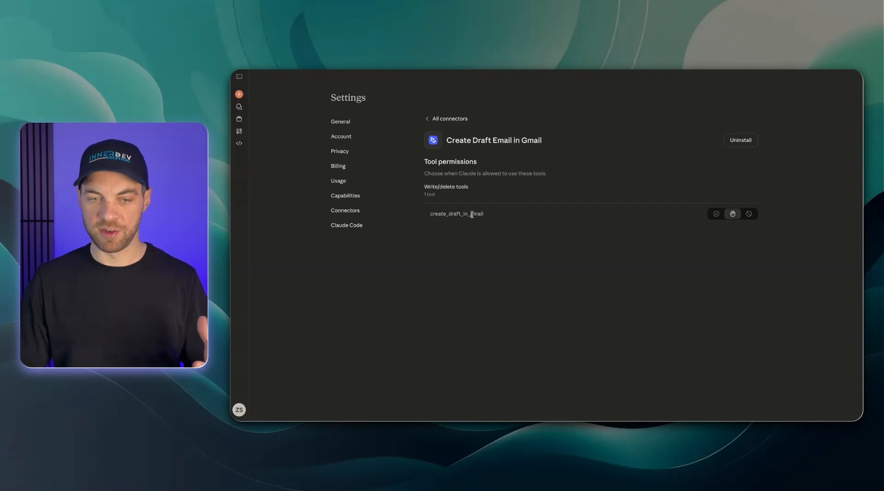
Step: Start a new chat and disable the Relay Create Draft in Gmail connector for it
{"action": "left_click", "coordinate": [239, 95]}
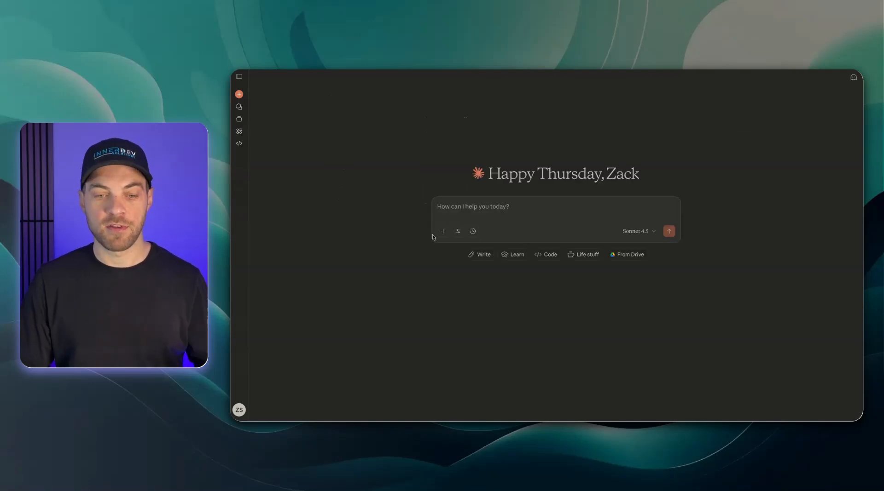
{"action": "left_click", "coordinate": [458, 234]}
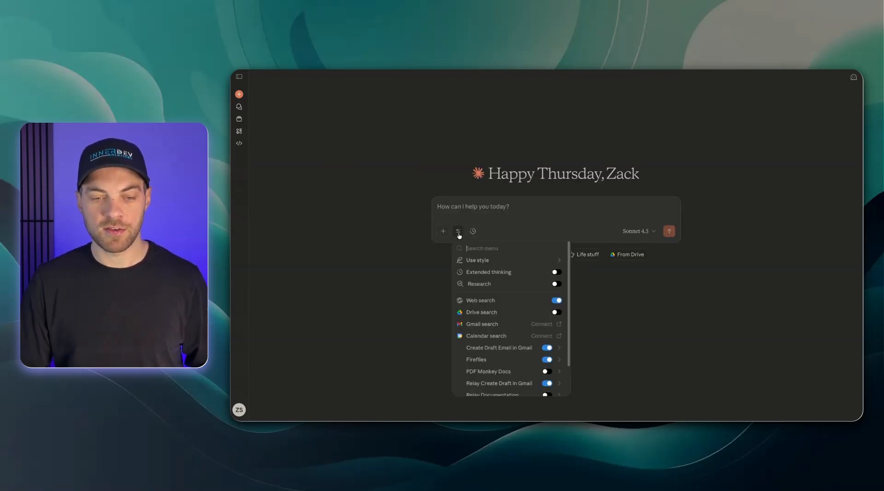
{"action": "scroll", "coordinate": [492, 274], "scroll_direction": "down", "scroll_amount": 3}
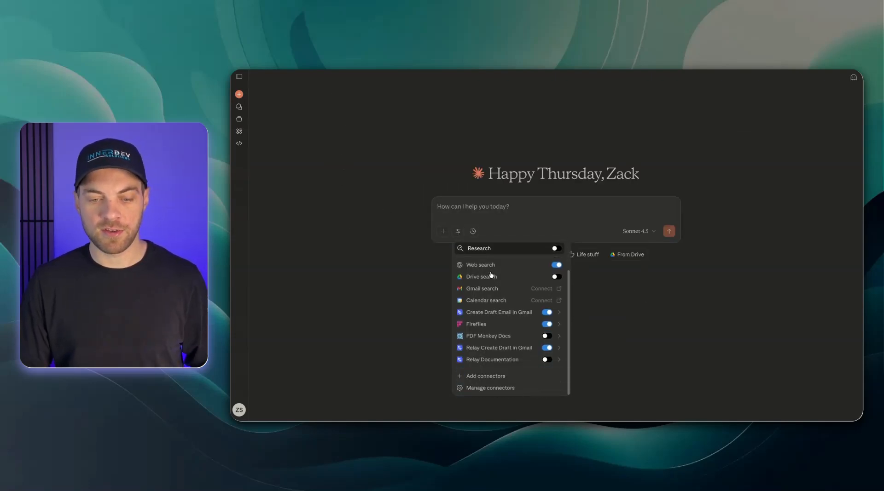
{"action": "left_click", "coordinate": [548, 348]}
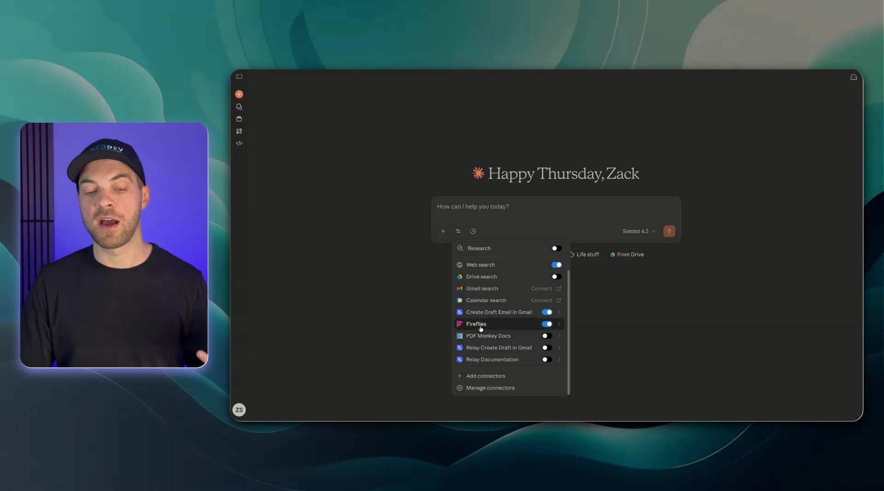
{"action": "left_click", "coordinate": [407, 314]}
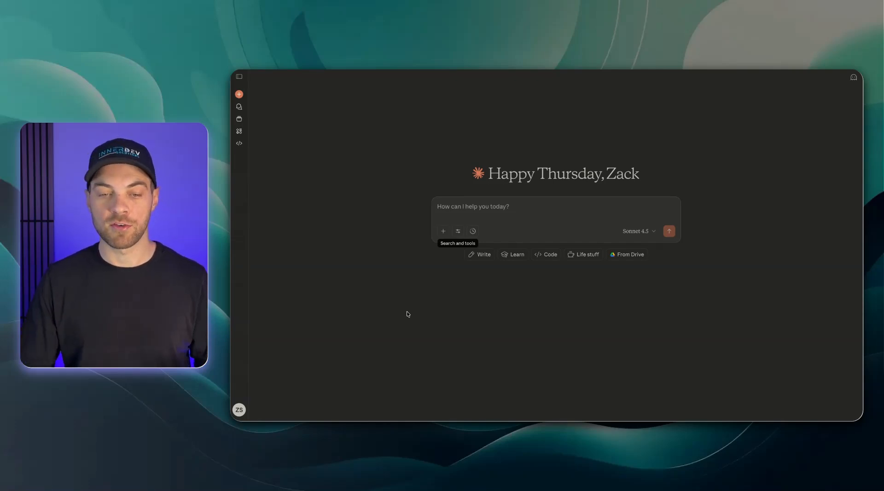
Step: Check the enabled connectors, then ask Claude to write a thank-you email for the call without using any tools yet, for review
{"action": "left_click", "coordinate": [458, 232]}
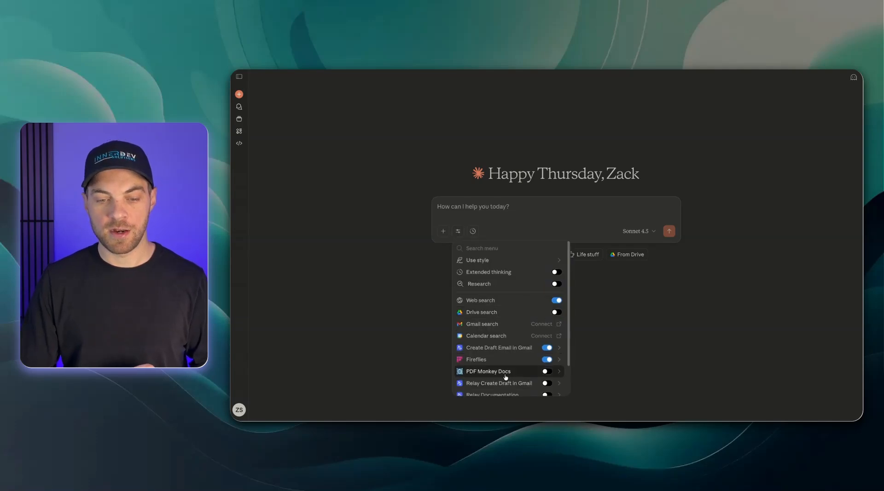
{"action": "scroll", "coordinate": [507, 373], "scroll_direction": "down", "scroll_amount": 3}
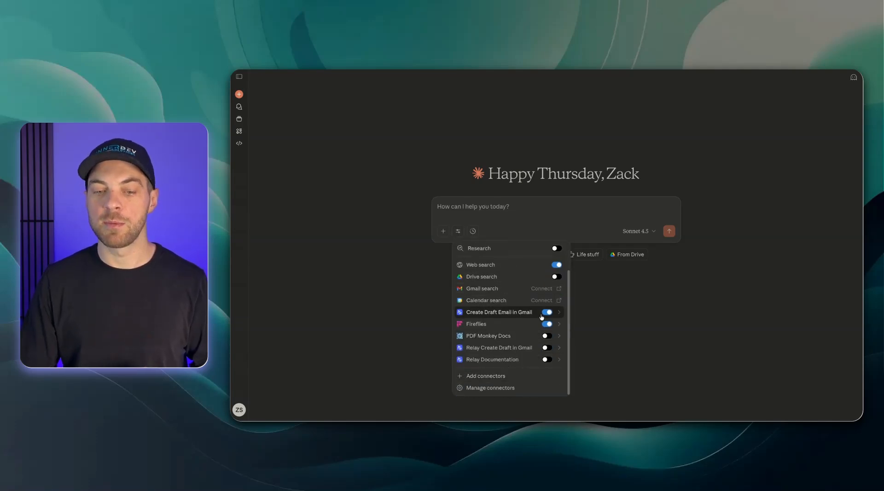
{"action": "left_click", "coordinate": [363, 283]}
{"action": "left_click", "coordinate": [472, 201]}
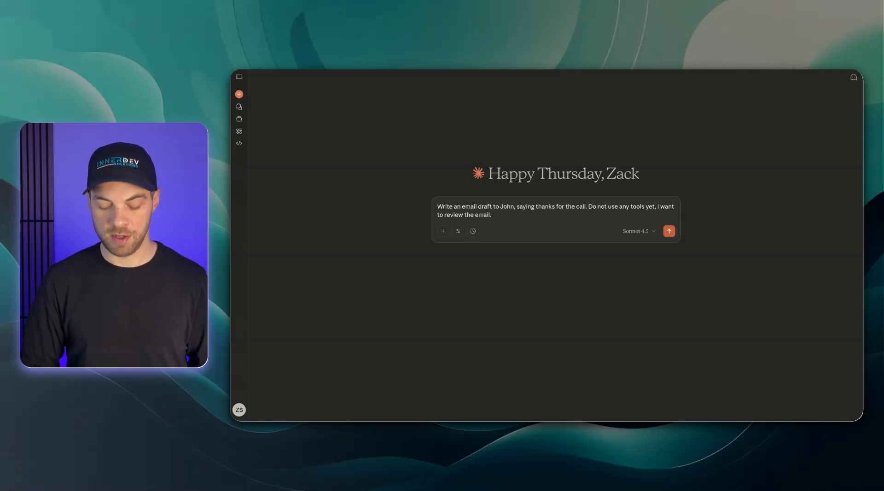
{"action": "key", "text": "Return"}
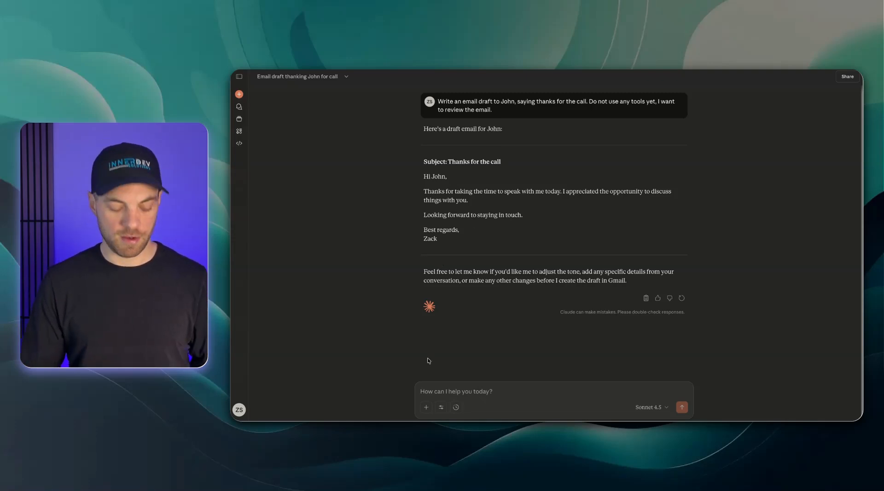
Step: Send the request "create draft in gmail" and allow the create_draft_in_gmail tool to be used once
{"action": "type", "text": "create dra"}
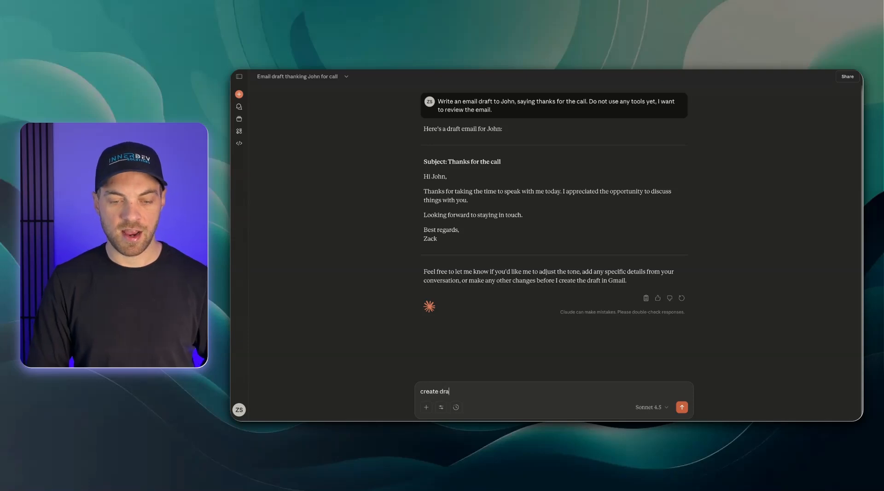
{"action": "type", "text": "ft in gmail"}
{"action": "key", "text": "Return"}
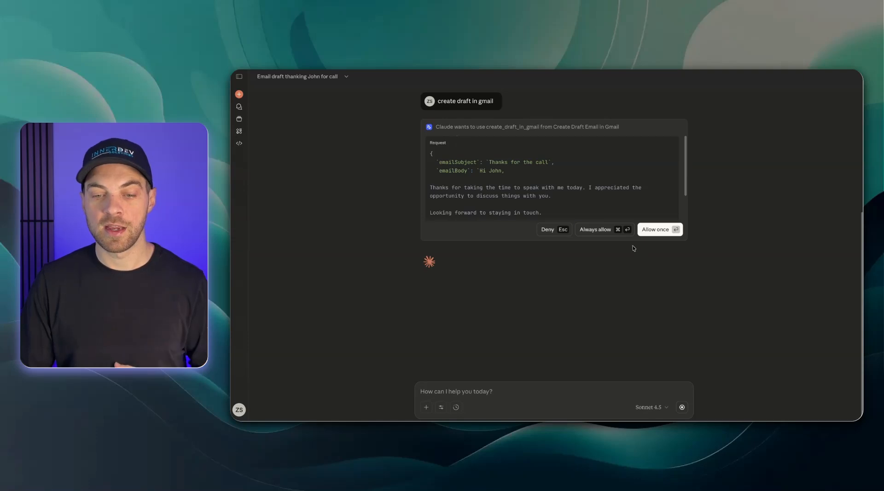
{"action": "left_click", "coordinate": [654, 229]}
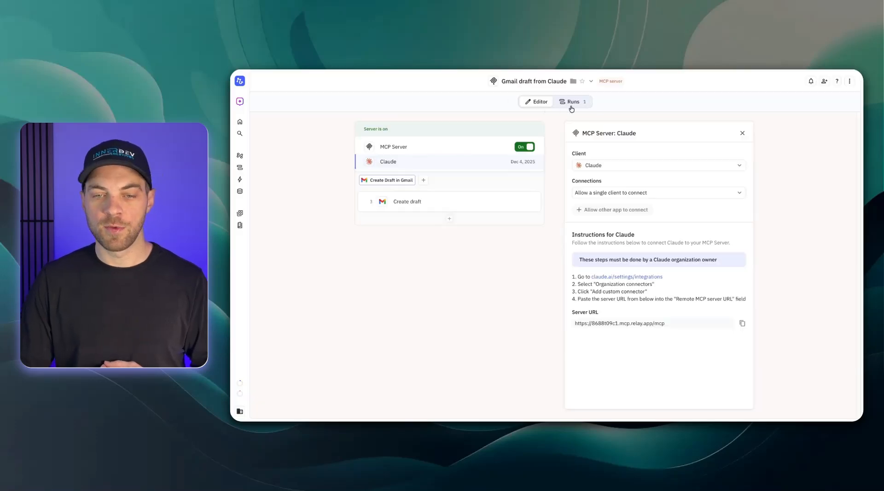
Step: Review the Create Draft in Gmail run and its Create draft step in Relay.app's run history
{"action": "left_click", "coordinate": [571, 105]}
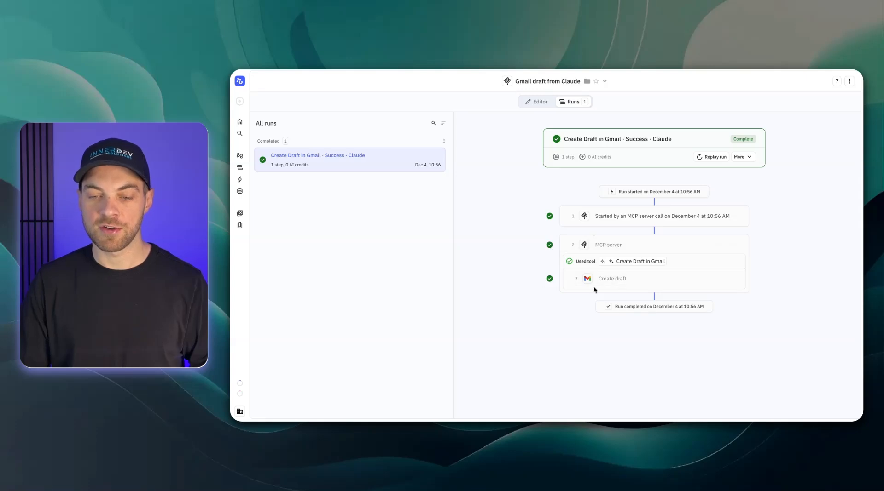
{"action": "mouse_move", "coordinate": [685, 283]}
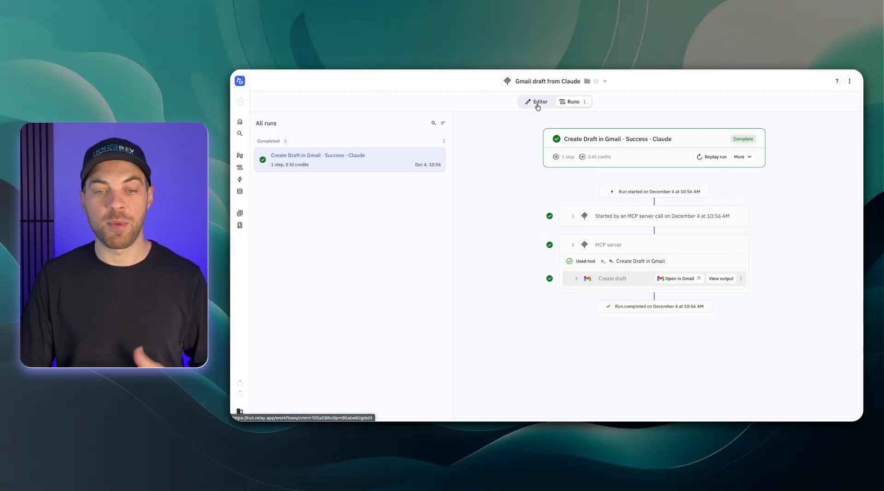
Step: Return to the workflow editor, turn off the MCP server and open the Create Draft in Gmail tool's settings
{"action": "left_click", "coordinate": [536, 102]}
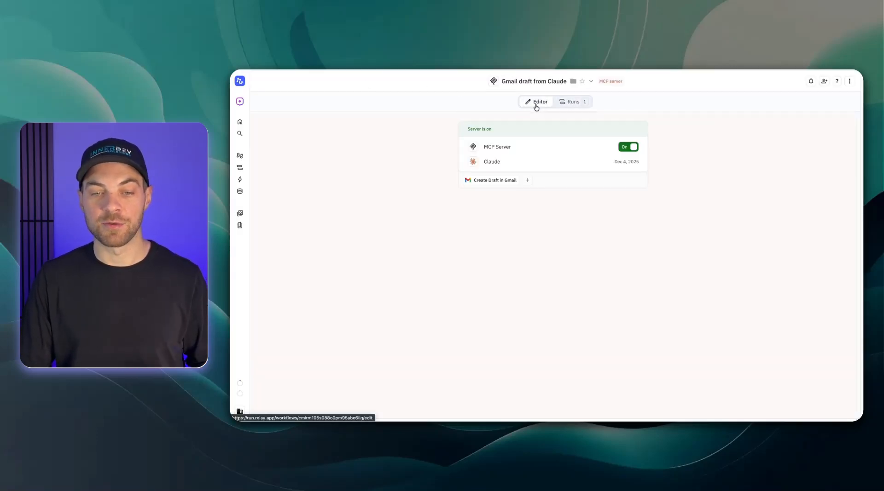
{"action": "left_click", "coordinate": [631, 150]}
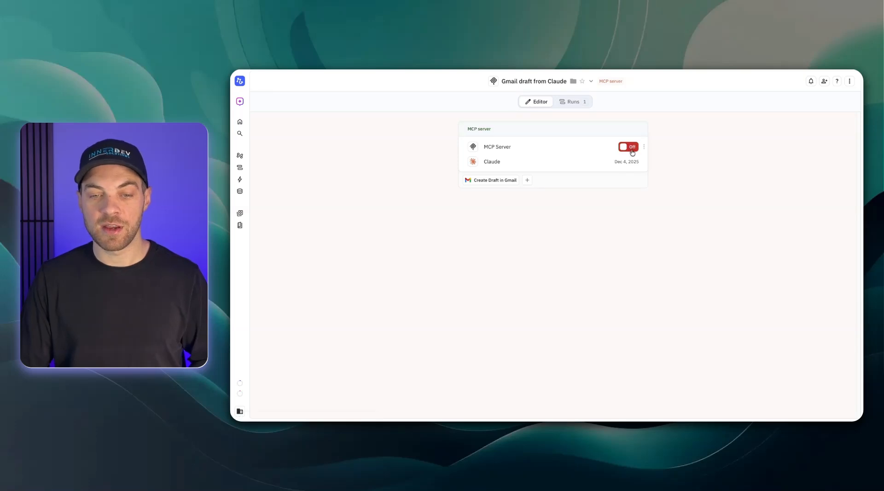
{"action": "left_click", "coordinate": [485, 181]}
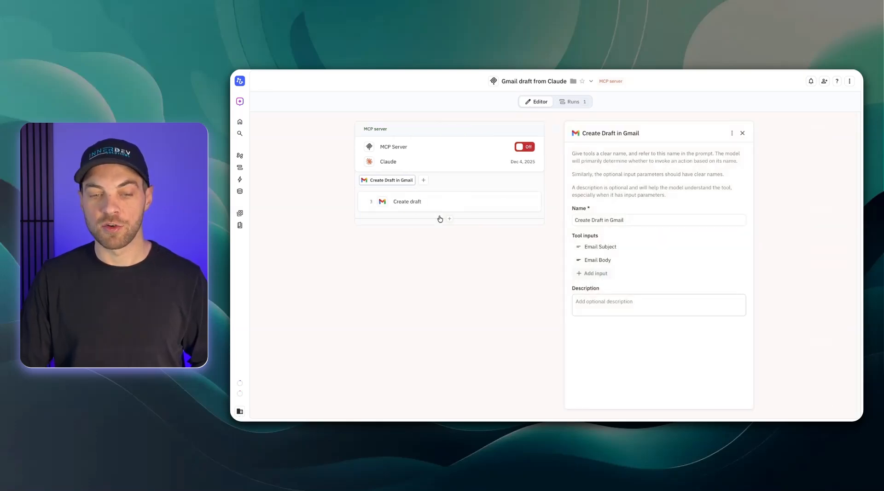